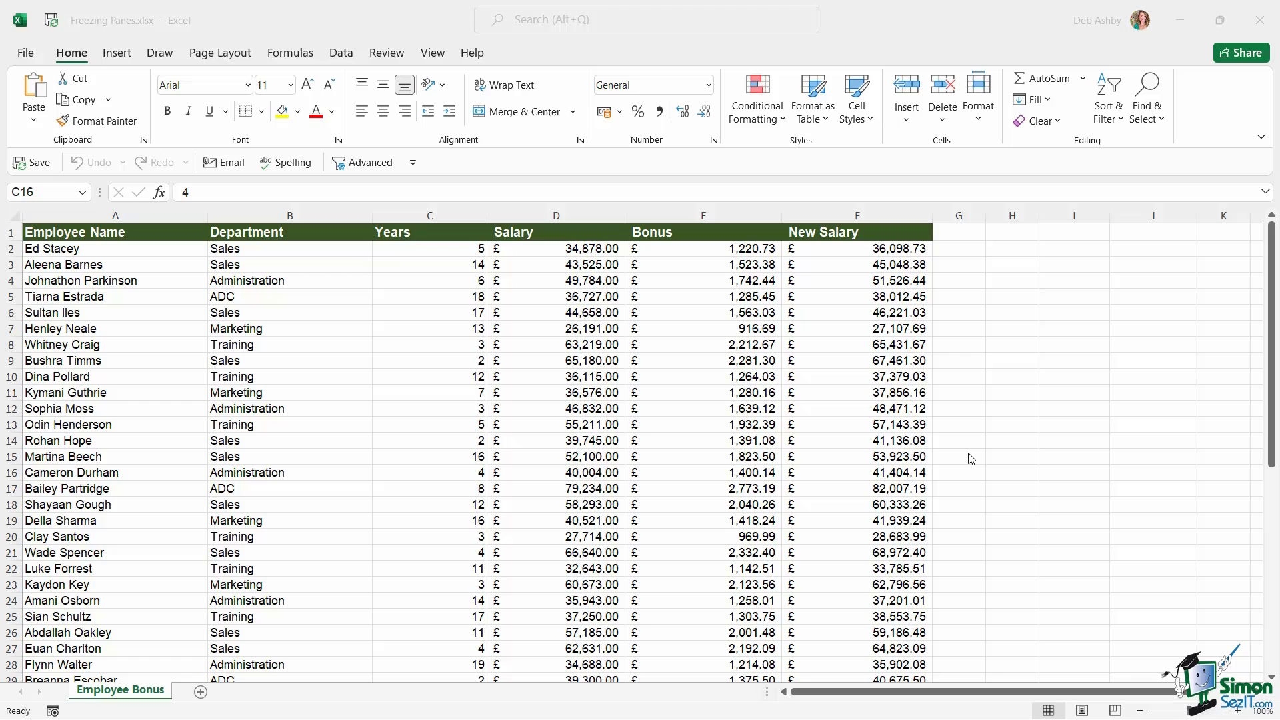
Step: Select B5, scroll through the employee rows, then open View's Freeze Panes options
{"action": "left_click", "coordinate": [331, 298]}
{"action": "scroll", "coordinate": [326, 308], "scroll_direction": "down", "scroll_amount": 3}
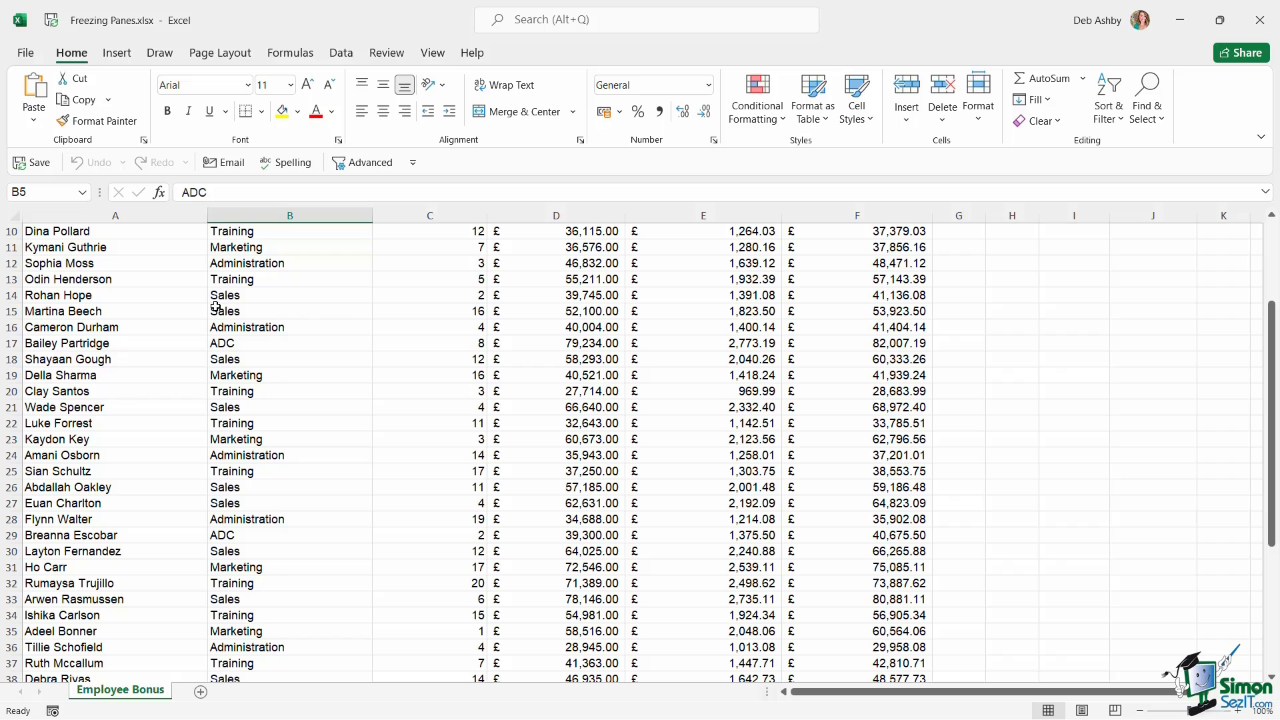
{"action": "scroll", "coordinate": [215, 307], "scroll_direction": "down", "scroll_amount": 5}
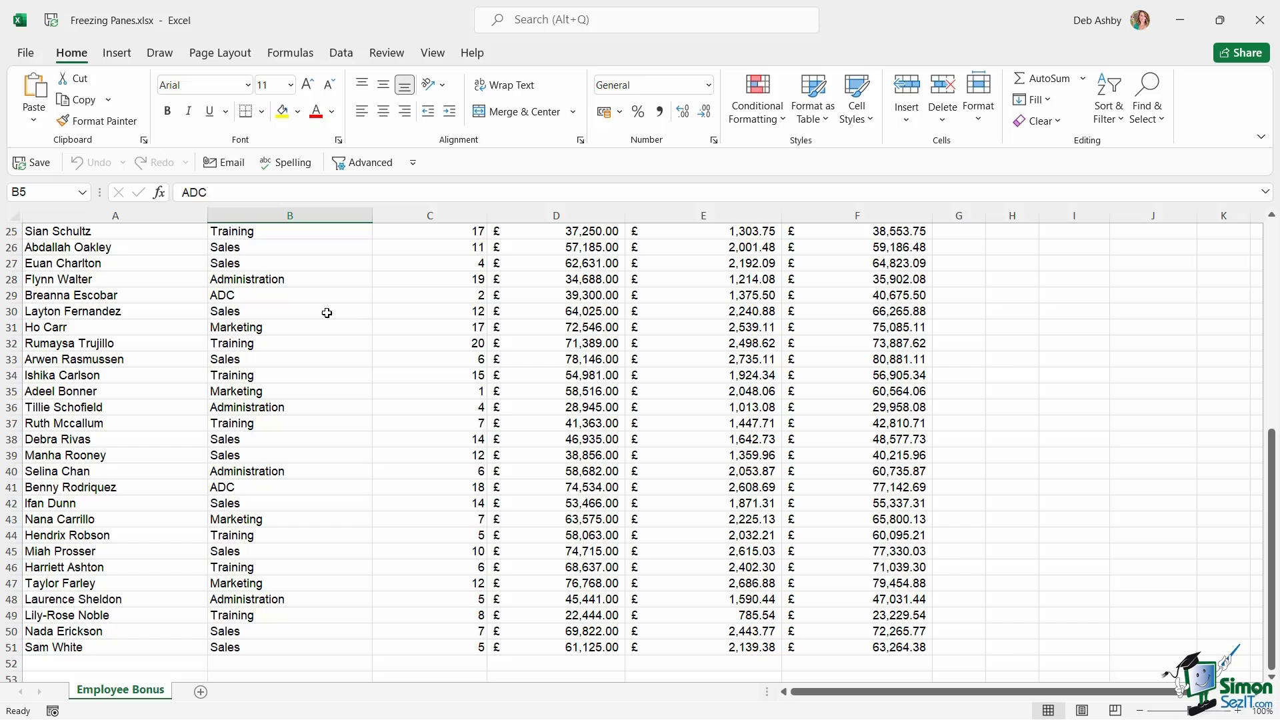
{"action": "scroll", "coordinate": [394, 423], "scroll_direction": "up", "scroll_amount": 8}
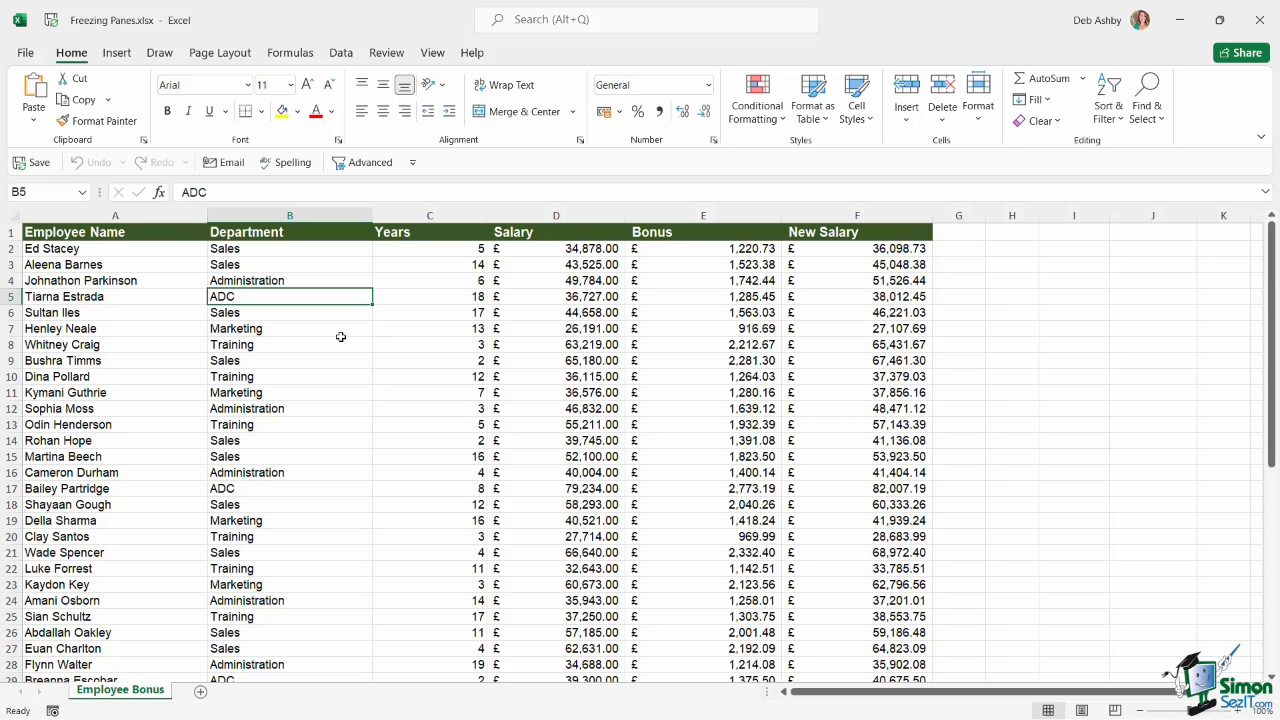
{"action": "left_click", "coordinate": [433, 53]}
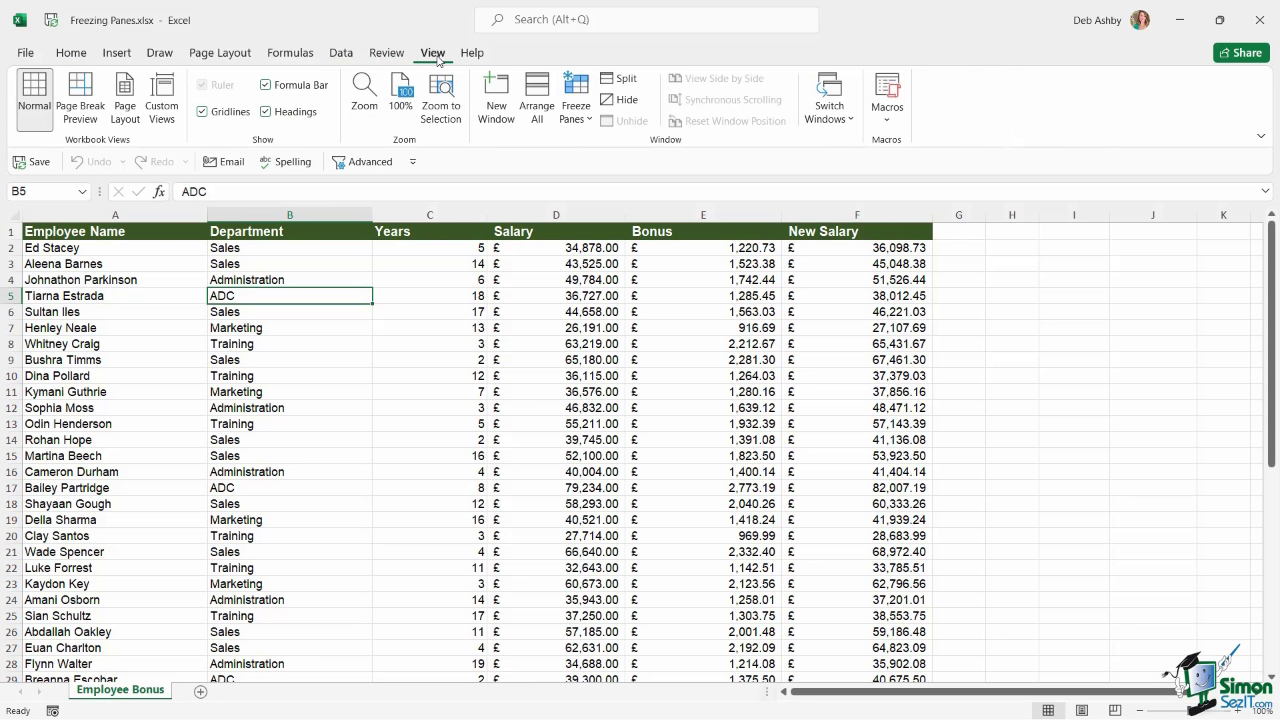
{"action": "left_click", "coordinate": [580, 121]}
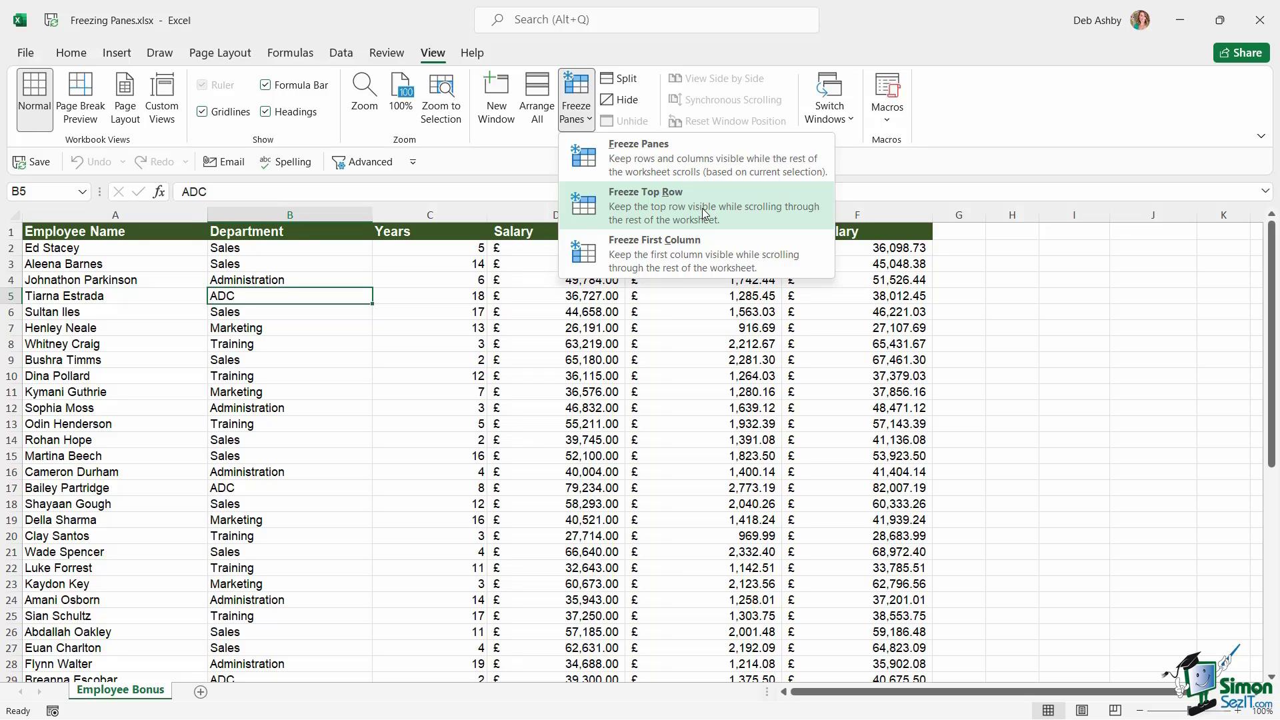
Step: Freeze the top row and scroll the employee rows, selecting D7 and D33, to confirm headers stay visible
{"action": "left_click", "coordinate": [702, 208]}
{"action": "left_click", "coordinate": [538, 333]}
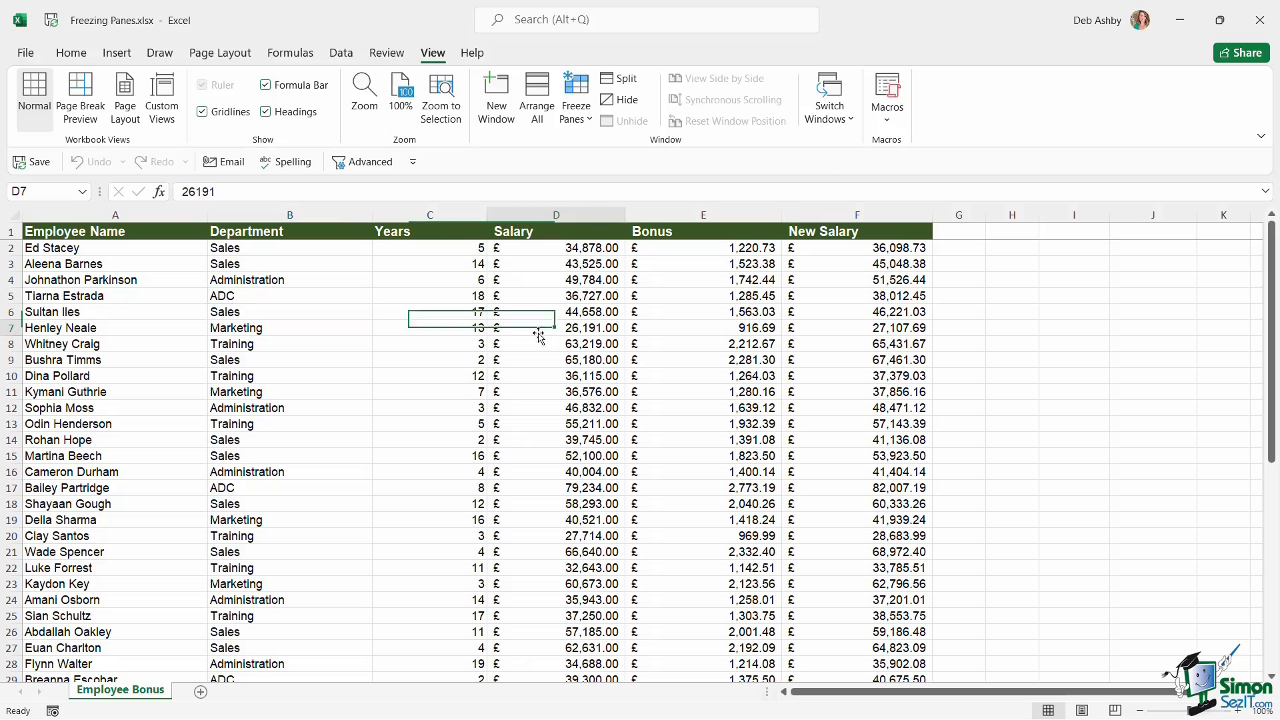
{"action": "scroll", "coordinate": [544, 332], "scroll_direction": "down", "scroll_amount": 10}
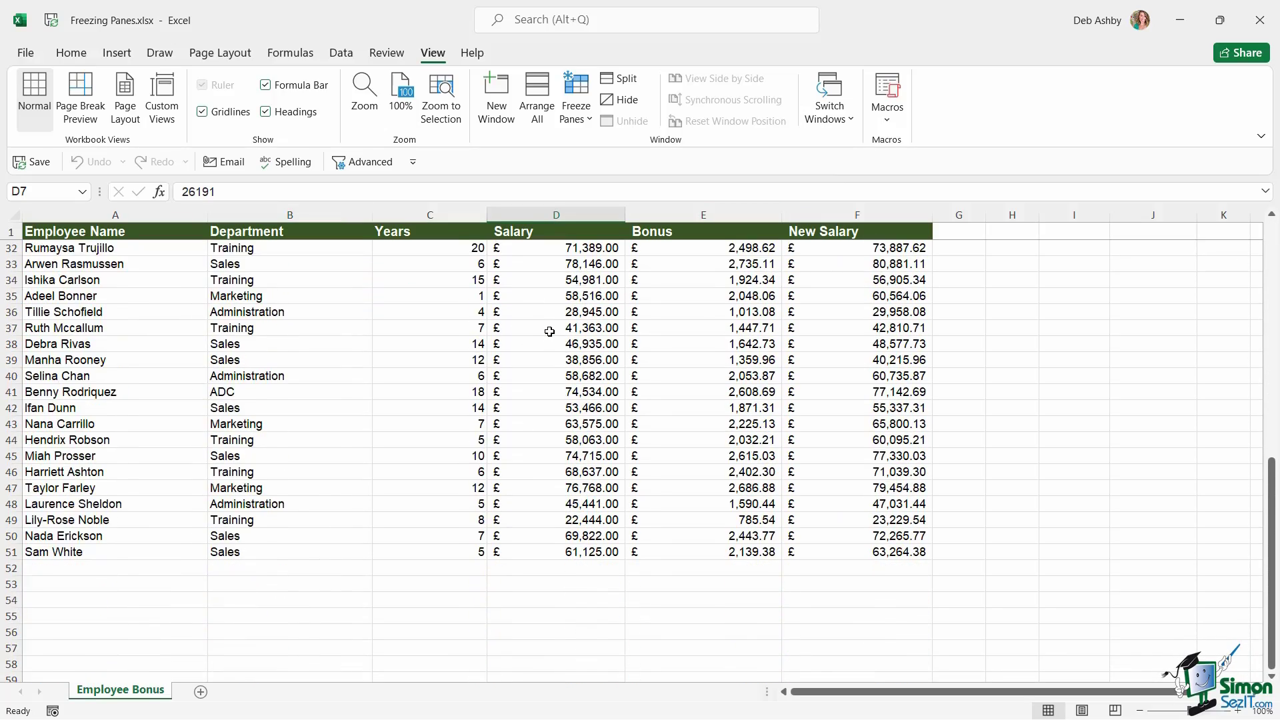
{"action": "scroll", "coordinate": [548, 331], "scroll_direction": "up", "scroll_amount": 7}
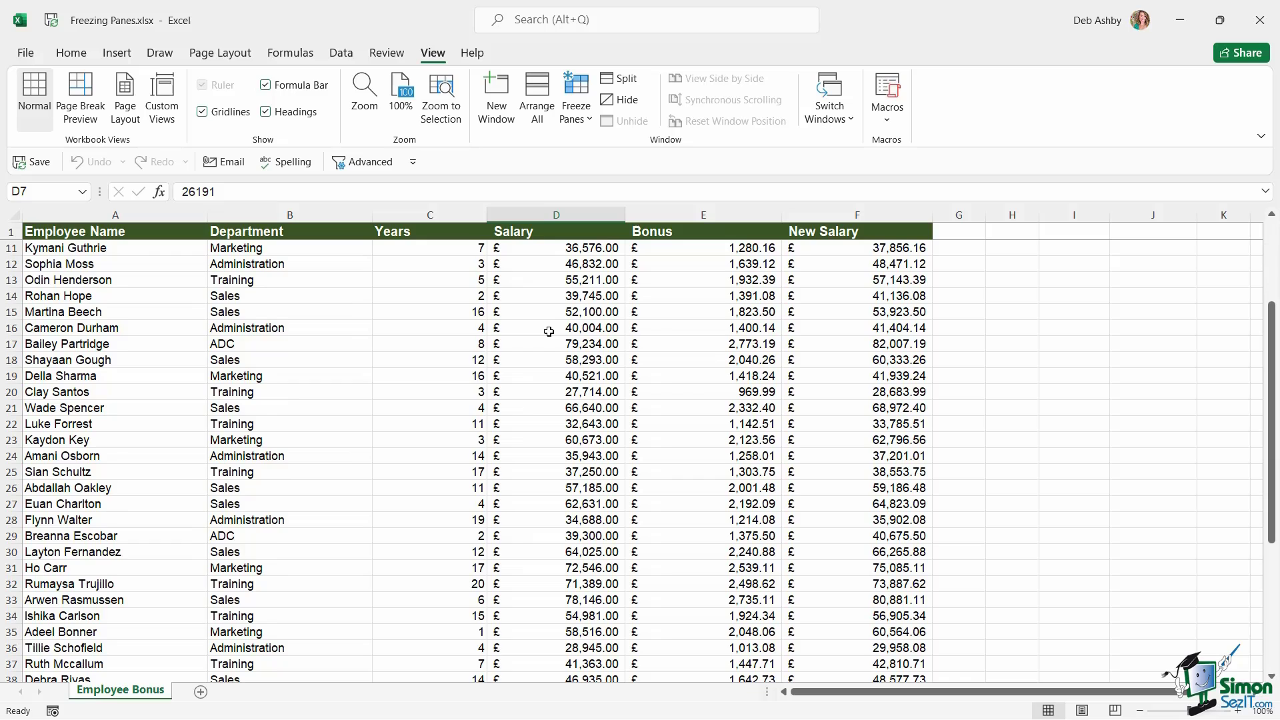
{"action": "scroll", "coordinate": [549, 331], "scroll_direction": "down", "scroll_amount": 5}
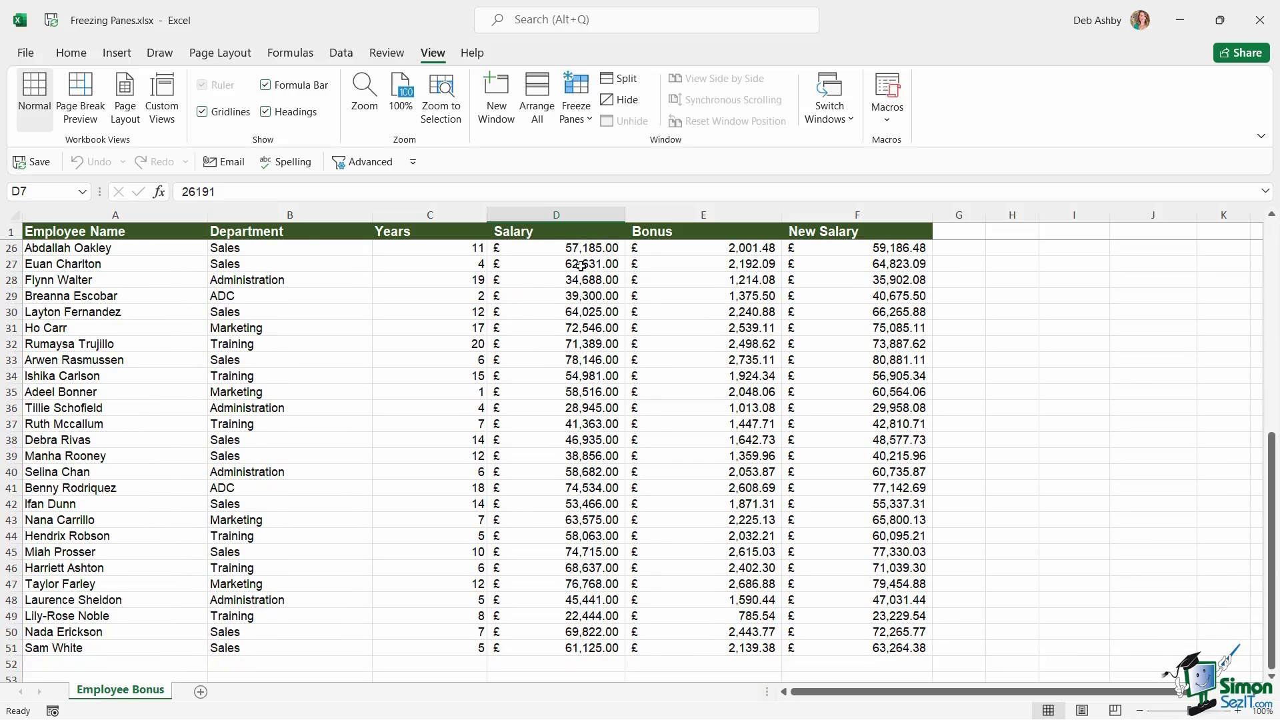
{"action": "left_click", "coordinate": [559, 366]}
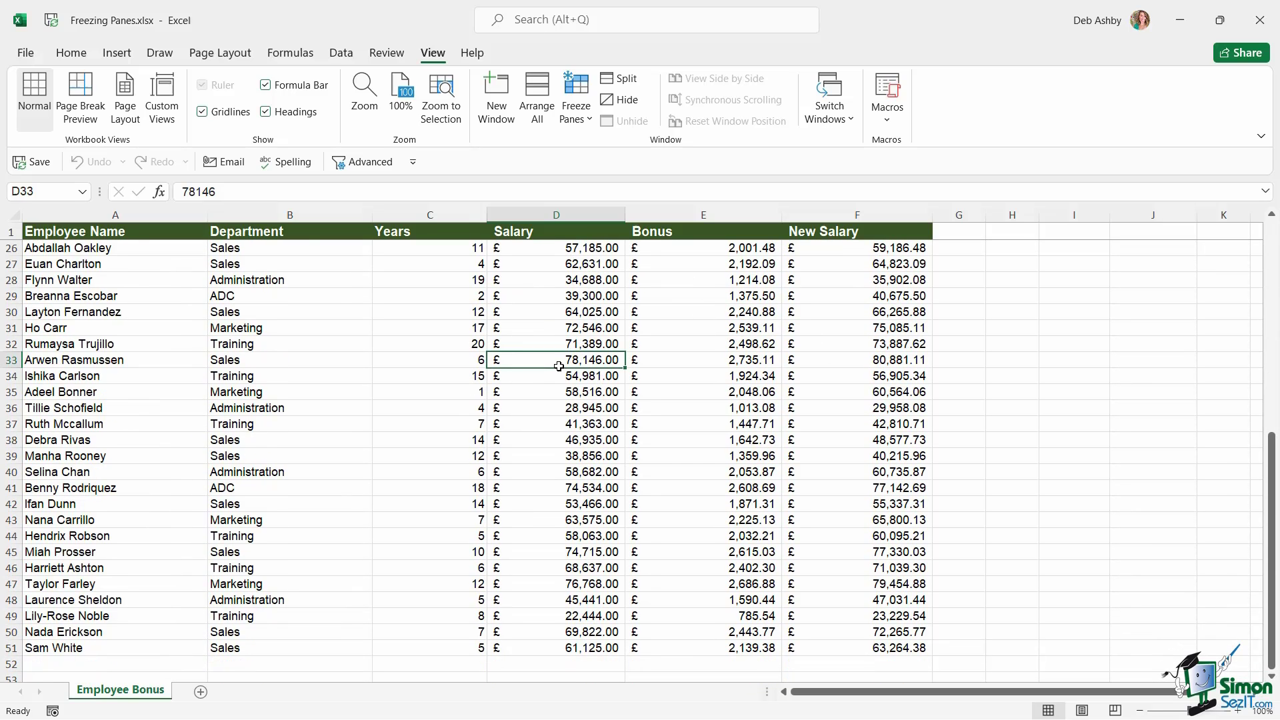
{"action": "scroll", "coordinate": [559, 366], "scroll_direction": "up", "scroll_amount": 8}
{"action": "left_click", "coordinate": [575, 120]}
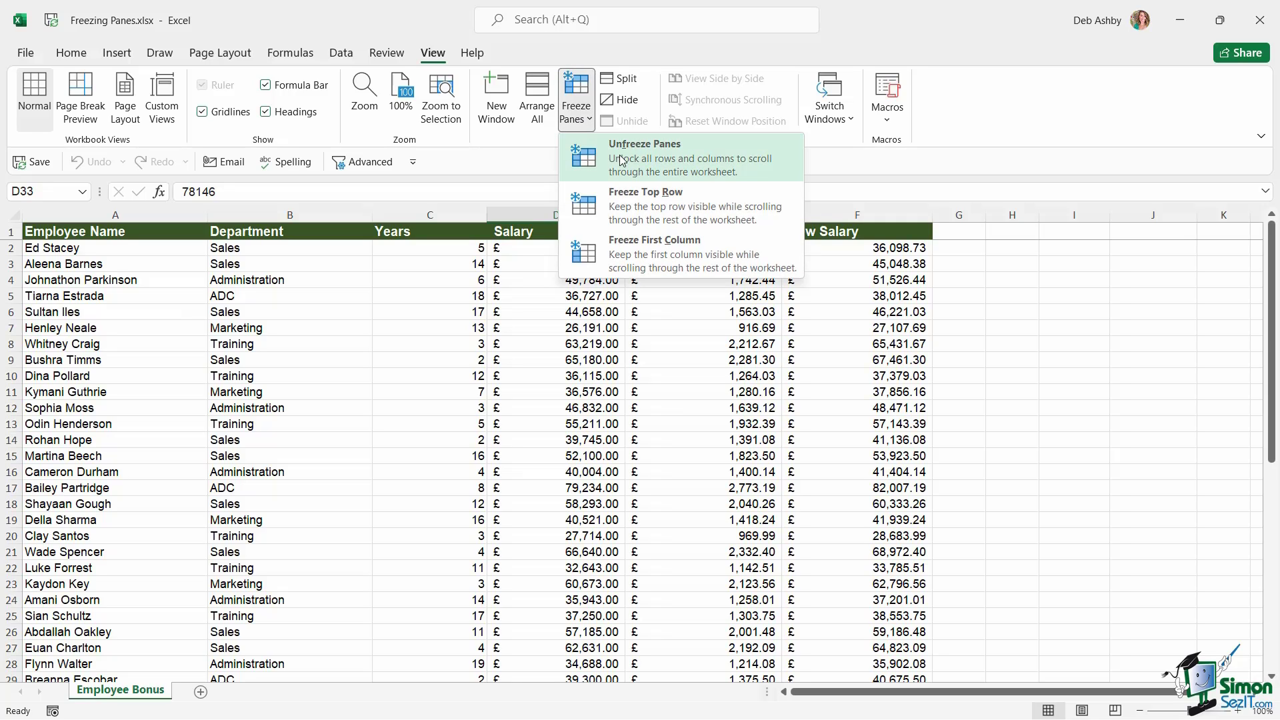
Step: Unfreeze the header row and scroll to check the whole sheet moves together
{"action": "left_click", "coordinate": [587, 160]}
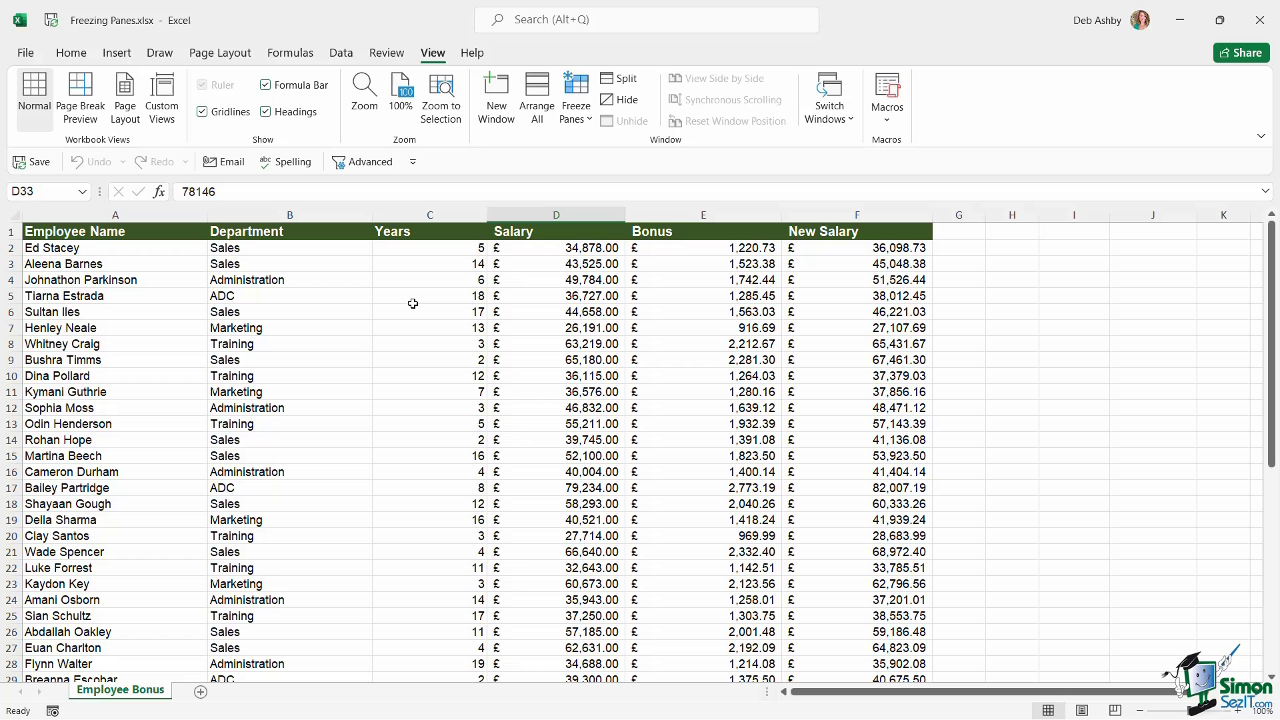
{"action": "scroll", "coordinate": [397, 294], "scroll_direction": "down", "scroll_amount": 2}
{"action": "scroll", "coordinate": [396, 293], "scroll_direction": "up", "scroll_amount": 2}
{"action": "left_click", "coordinate": [573, 115]}
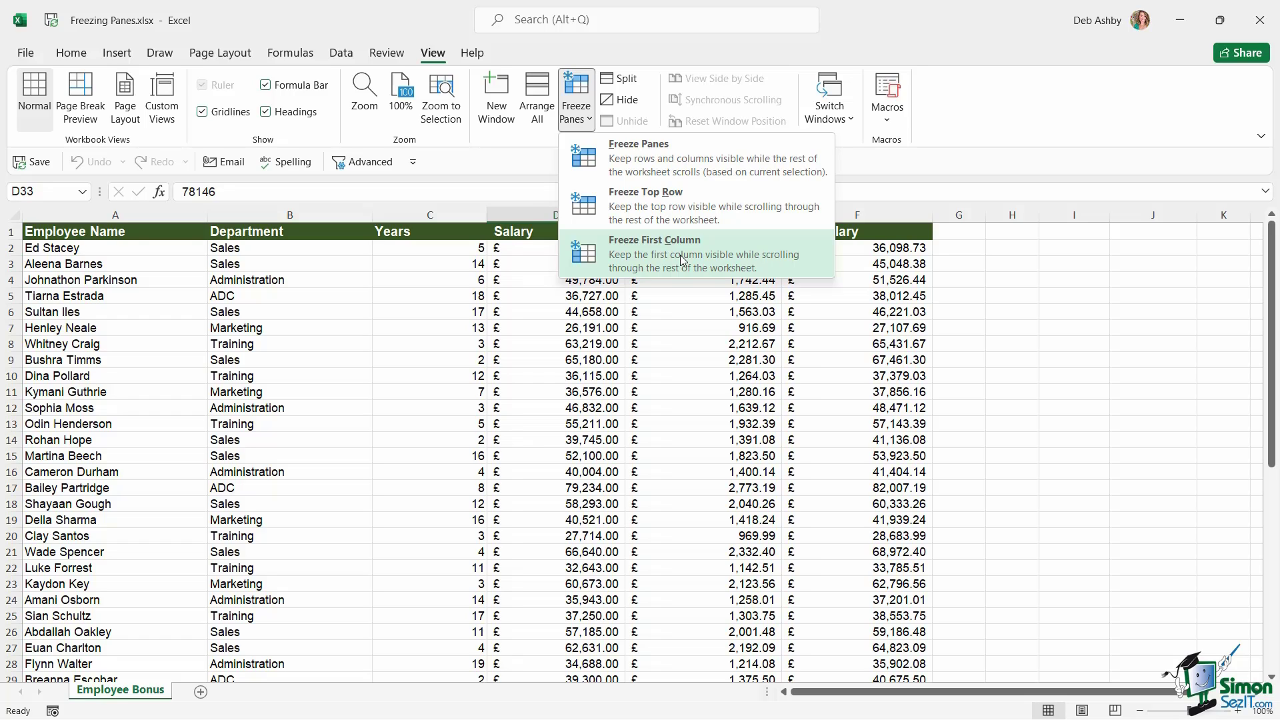
Step: Freeze the Employee Name column and scroll sideways to confirm it stays in view
{"action": "left_click", "coordinate": [681, 255]}
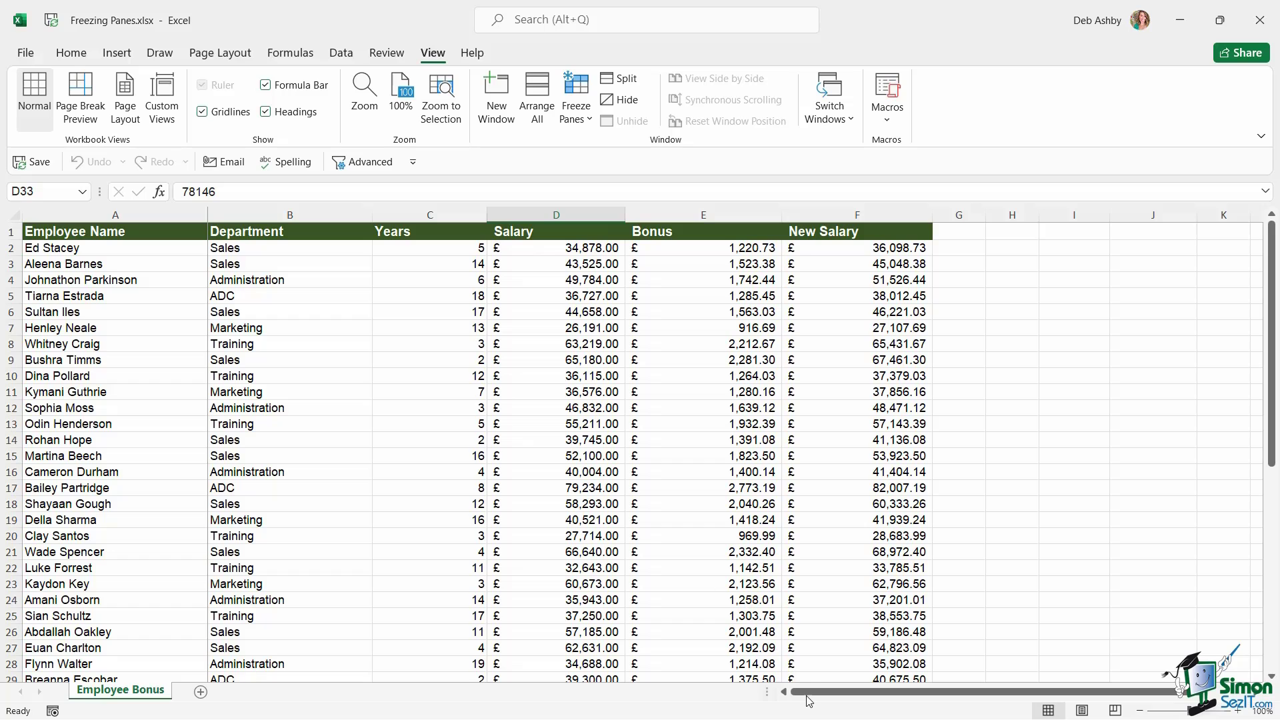
{"action": "left_click_drag", "start_coordinate": [810, 701], "coordinate": [694, 709]}
Step: Remove the first-column freeze with Unfreeze Panes
{"action": "left_click", "coordinate": [578, 119]}
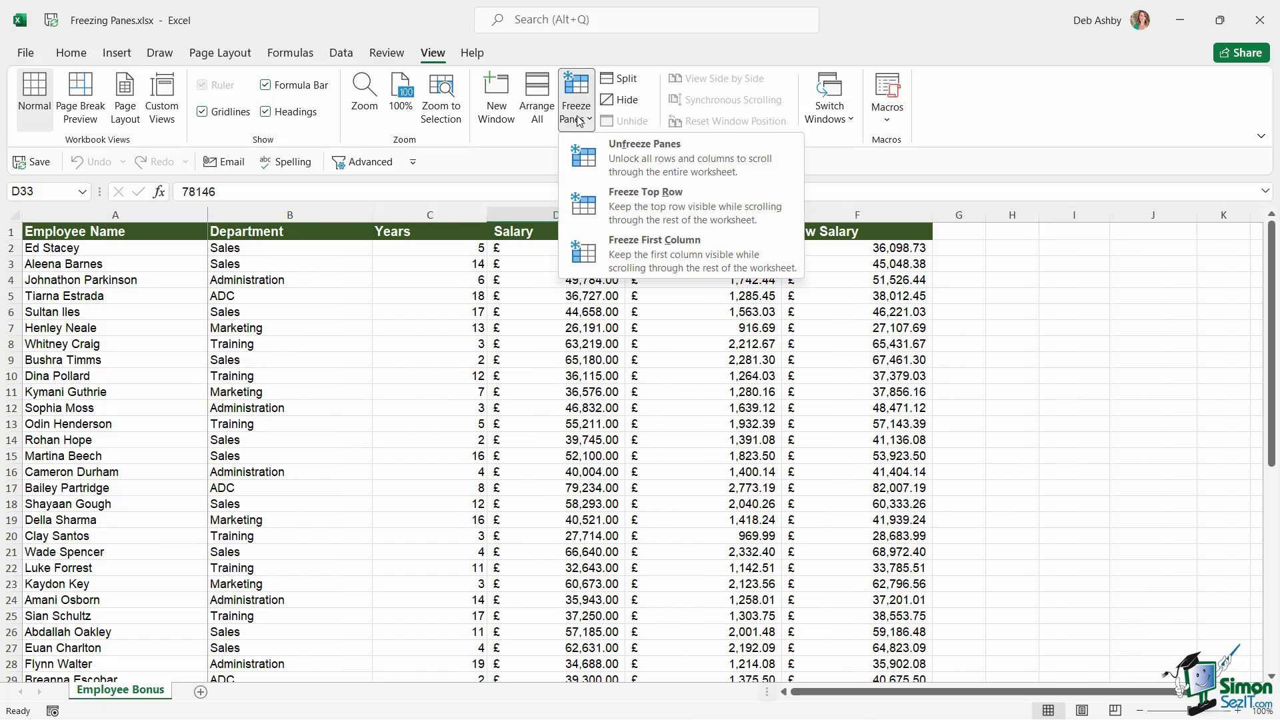
{"action": "left_click", "coordinate": [607, 156]}
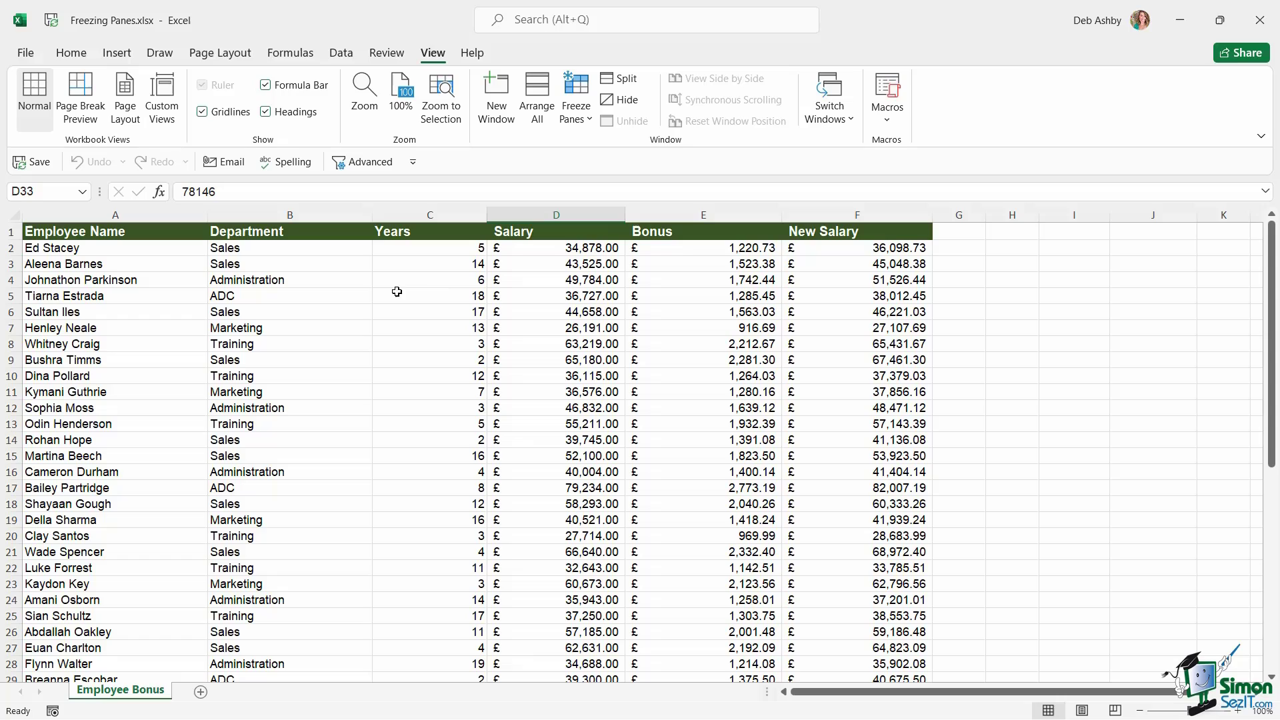
{"action": "left_click", "coordinate": [577, 107]}
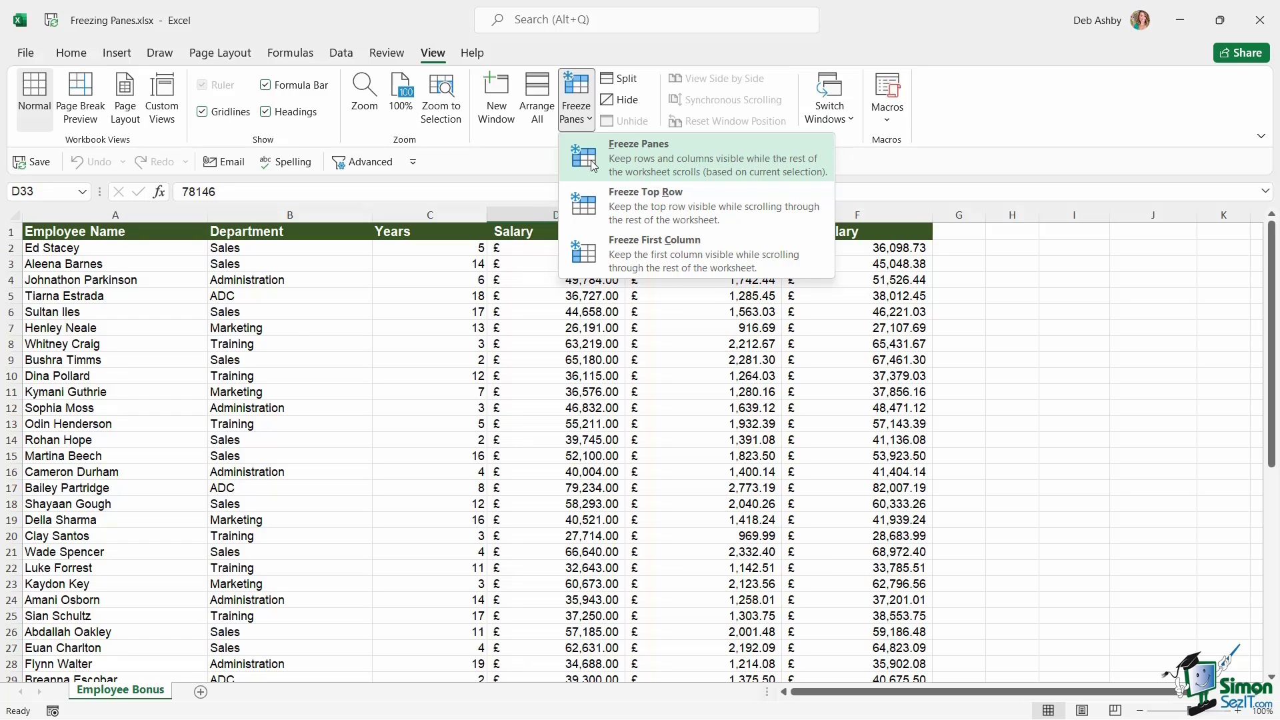
{"action": "left_click", "coordinate": [291, 340]}
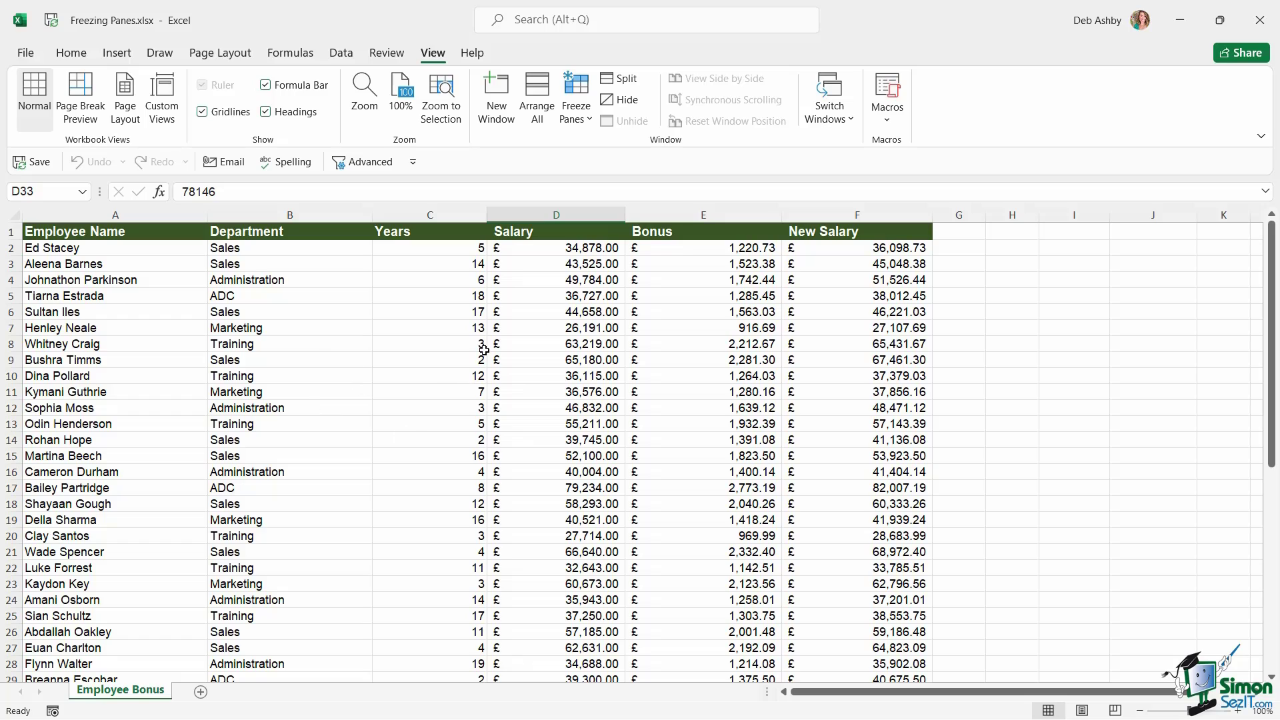
{"action": "left_click", "coordinate": [304, 331]}
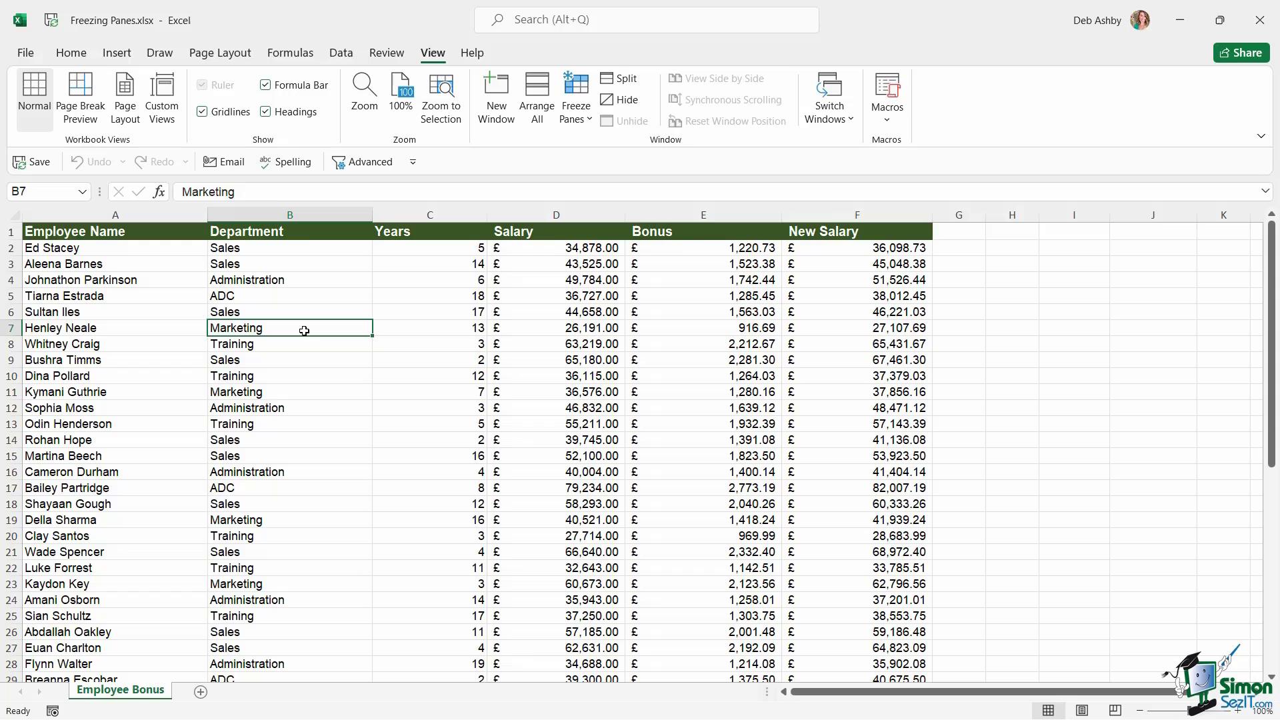
{"action": "left_click", "coordinate": [576, 100]}
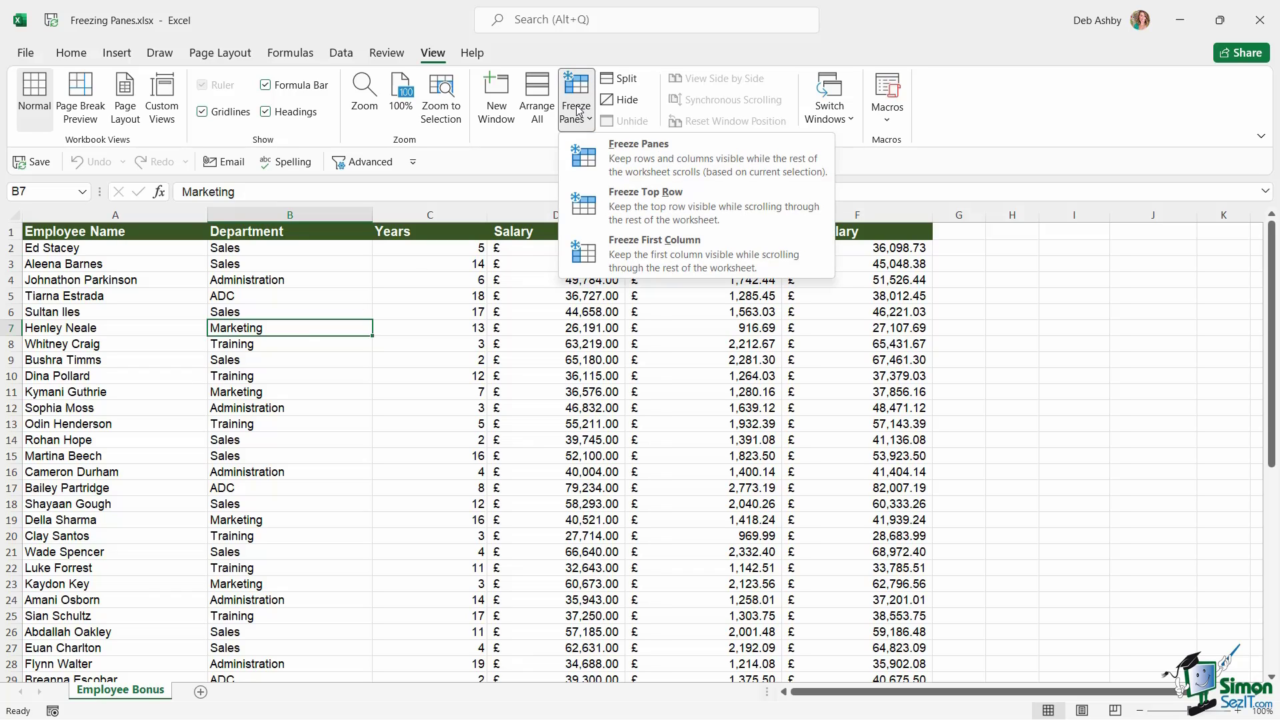
{"action": "left_click", "coordinate": [606, 154]}
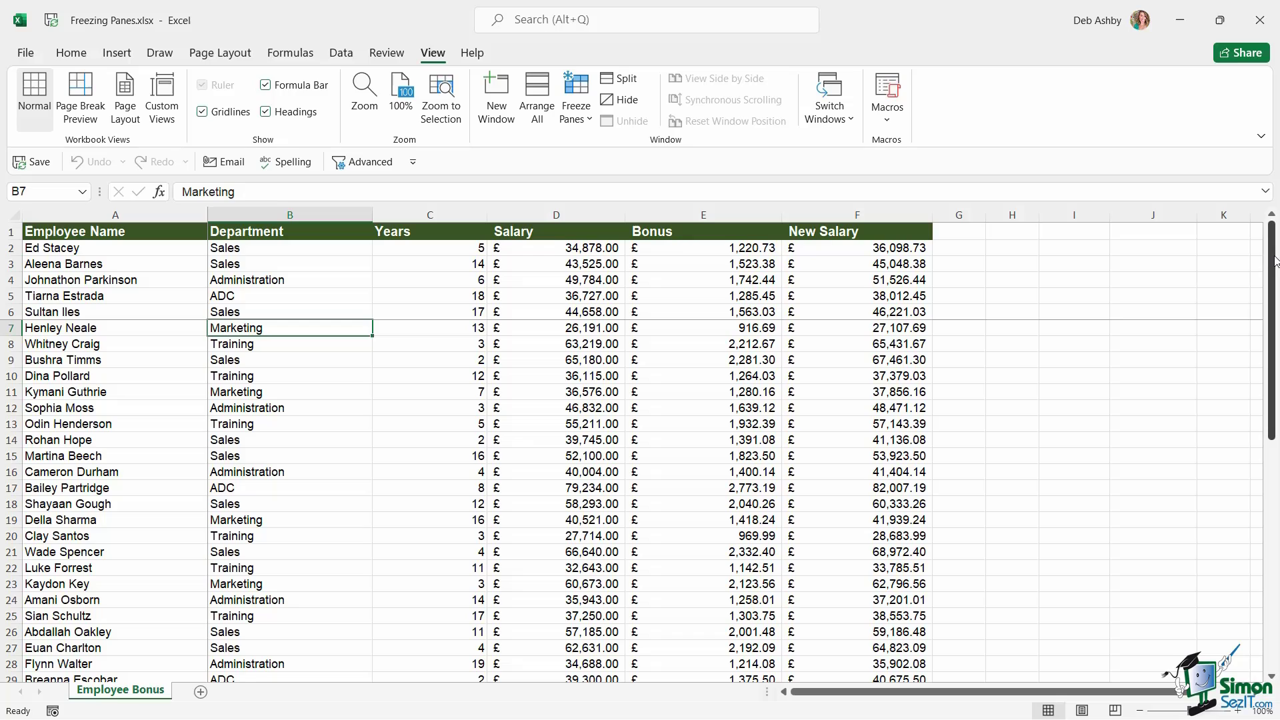
{"action": "mouse_move", "coordinate": [1275, 258]}
{"action": "left_mouse_down"}
{"action": "mouse_move", "coordinate": [1276, 413]}
{"action": "mouse_move", "coordinate": [1276, 248]}
{"action": "left_mouse_up"}
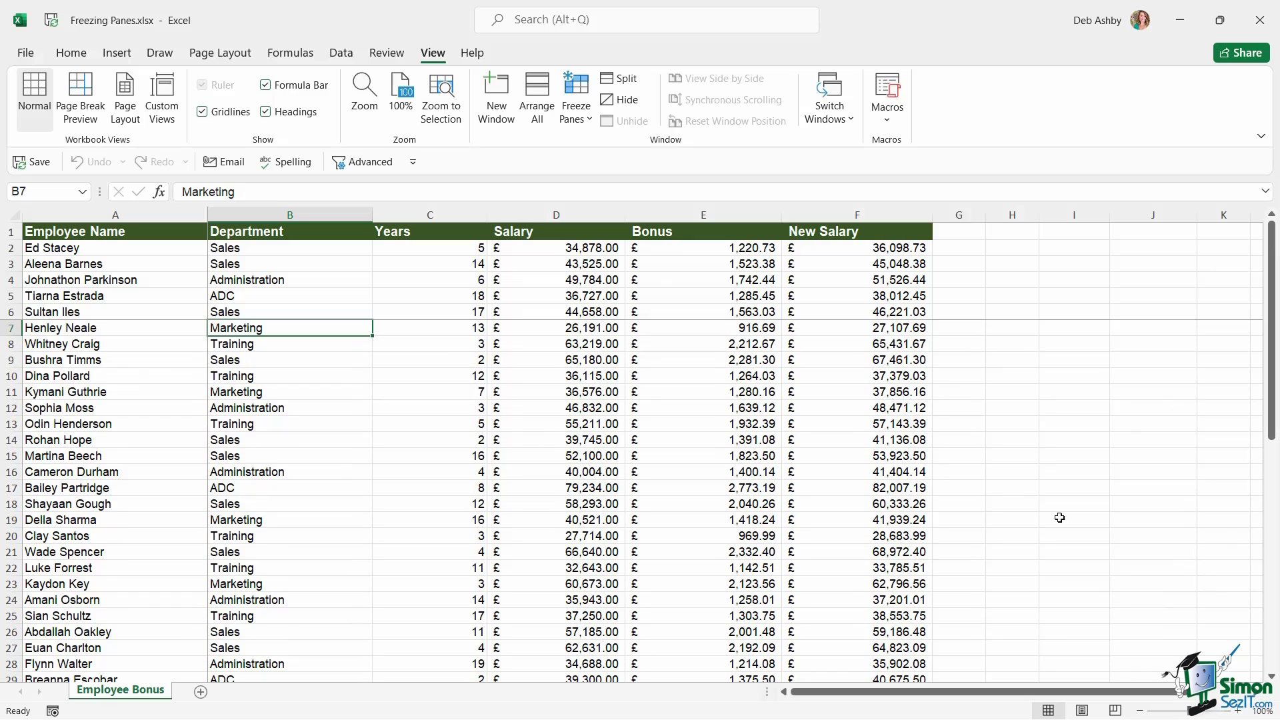
{"action": "left_click_drag", "start_coordinate": [875, 693], "coordinate": [844, 699]}
{"action": "left_click", "coordinate": [577, 100]}
{"action": "left_click", "coordinate": [643, 143]}
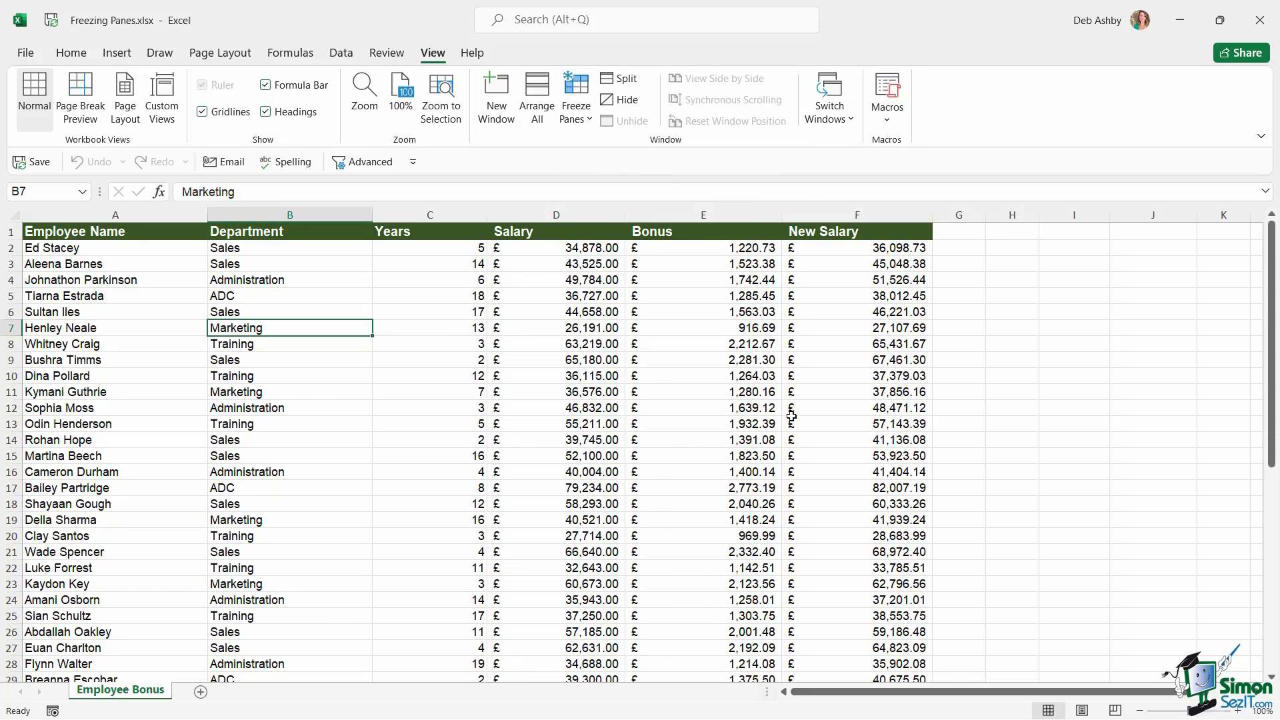
{"action": "left_click", "coordinate": [661, 441]}
Step: Freeze panes at D13, fixing rows 1–12 and columns A–C, and scroll both directions to test
{"action": "left_click", "coordinate": [544, 426]}
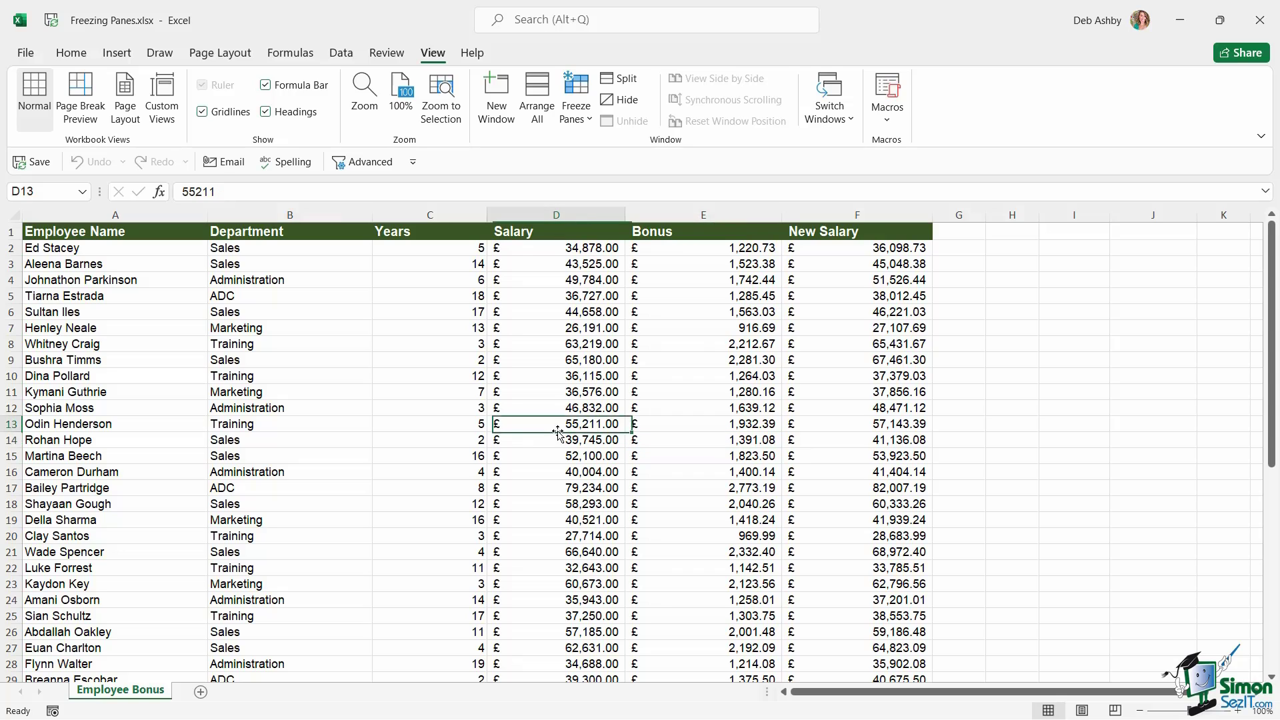
{"action": "left_click", "coordinate": [577, 107]}
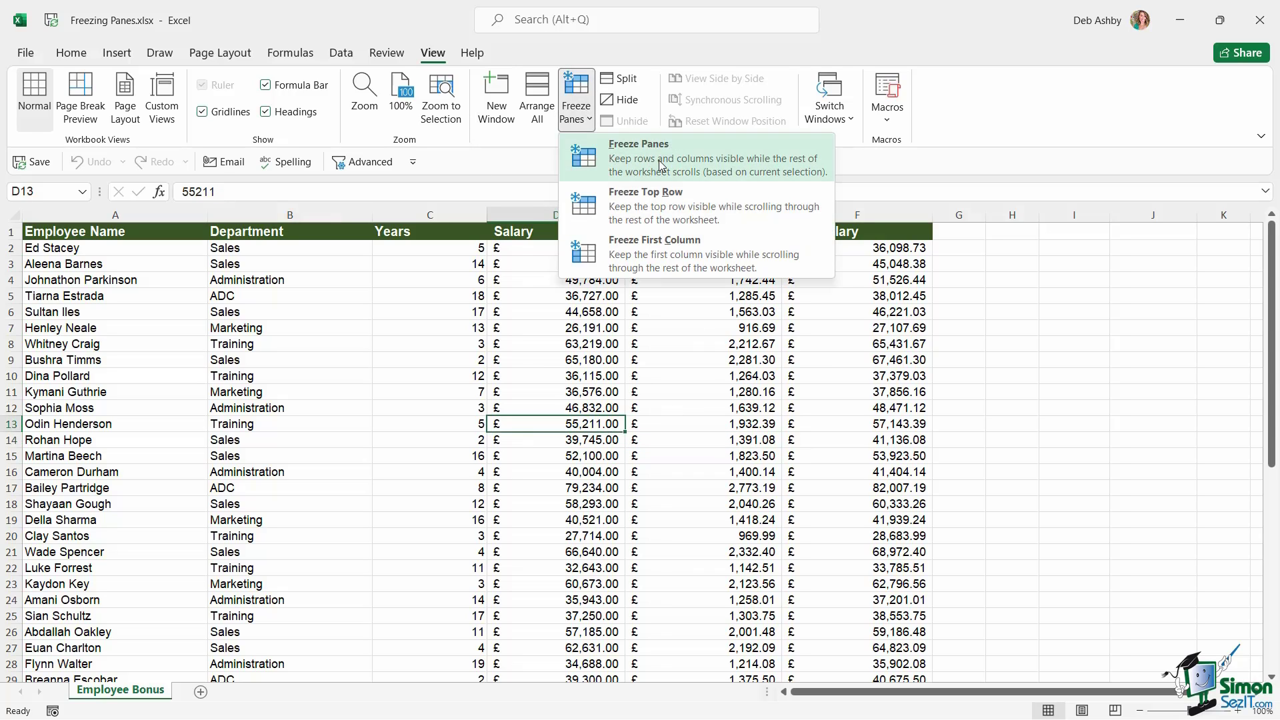
{"action": "left_click", "coordinate": [607, 141]}
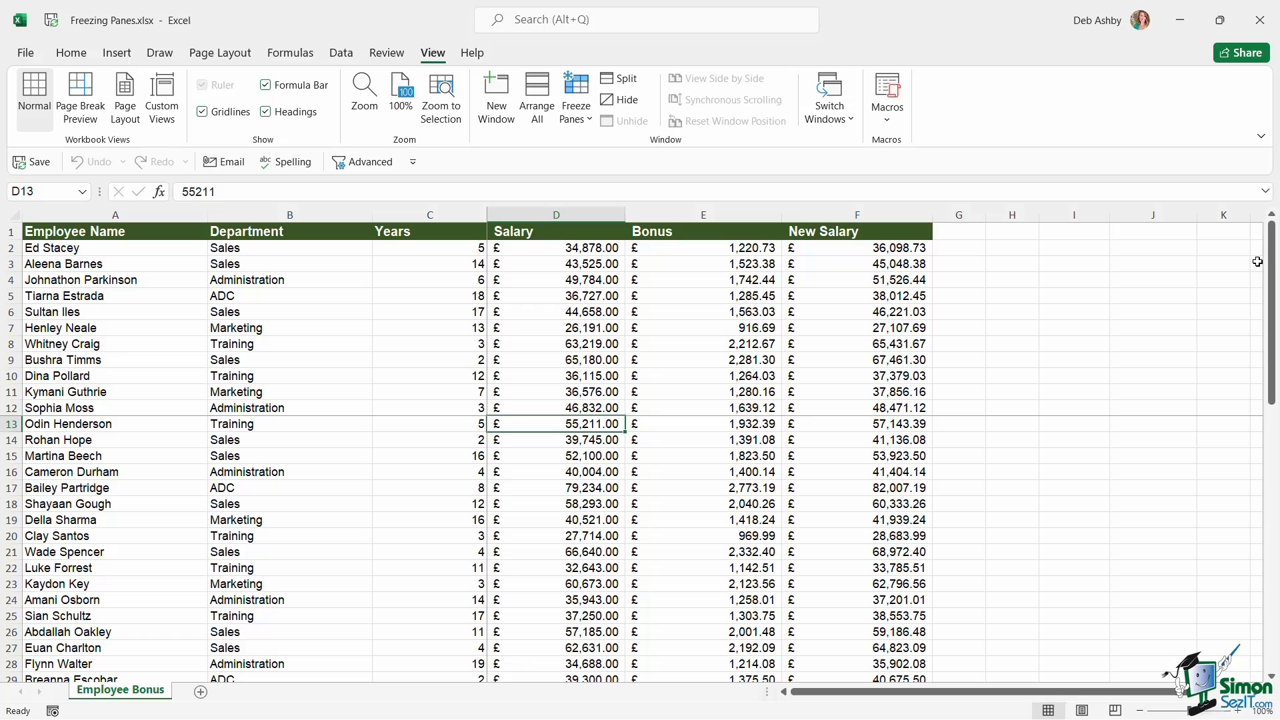
{"action": "mouse_move", "coordinate": [1272, 262]}
{"action": "left_mouse_down"}
{"action": "mouse_move", "coordinate": [1277, 453]}
{"action": "mouse_move", "coordinate": [1275, 263]}
{"action": "left_mouse_up"}
{"action": "left_click_drag", "start_coordinate": [896, 697], "coordinate": [844, 695]}
{"action": "left_click", "coordinate": [568, 110]}
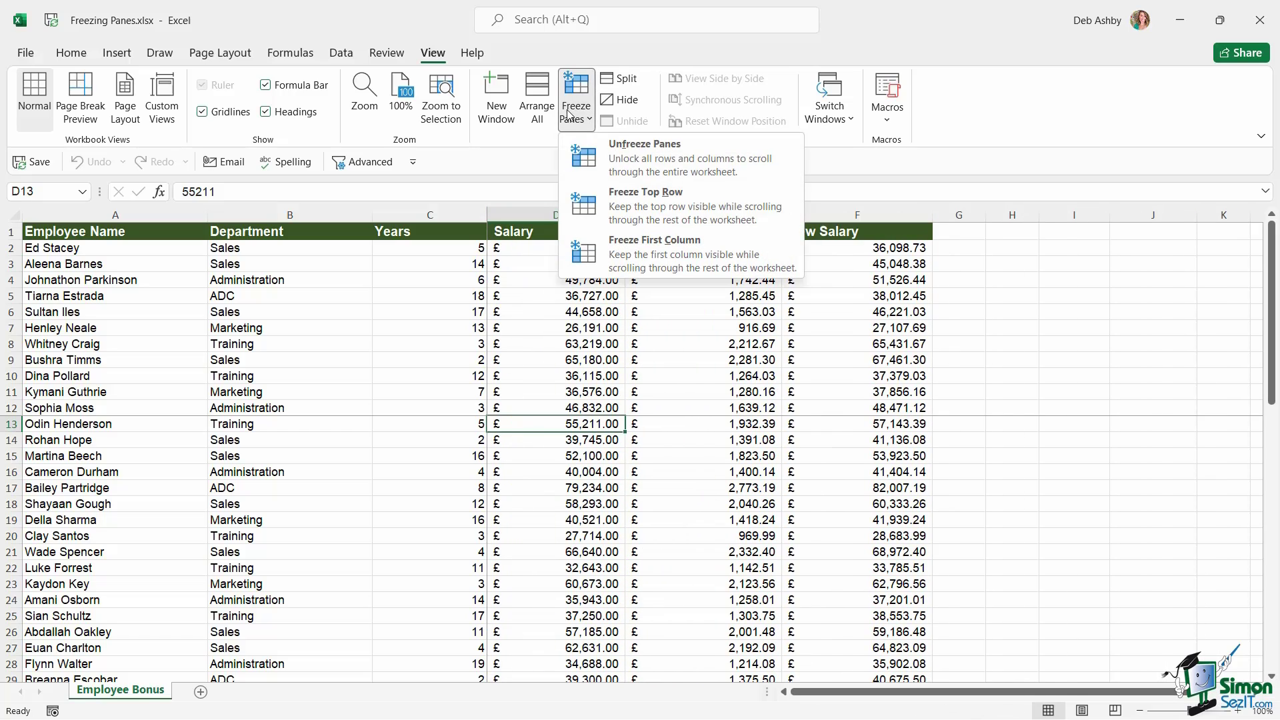
Step: Unfreeze all panes, then click through the data, checking F11's New Salary formula and selecting C8
{"action": "left_click", "coordinate": [631, 158]}
{"action": "left_click", "coordinate": [683, 378]}
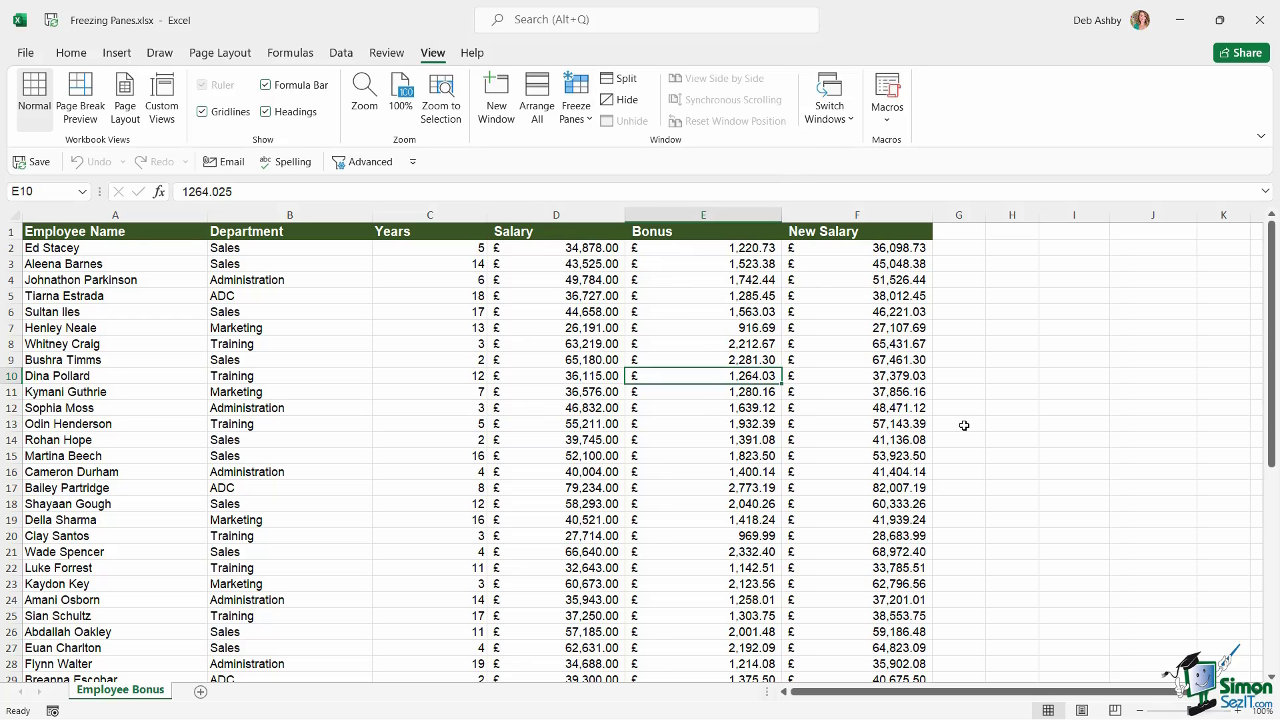
{"action": "left_click", "coordinate": [904, 395]}
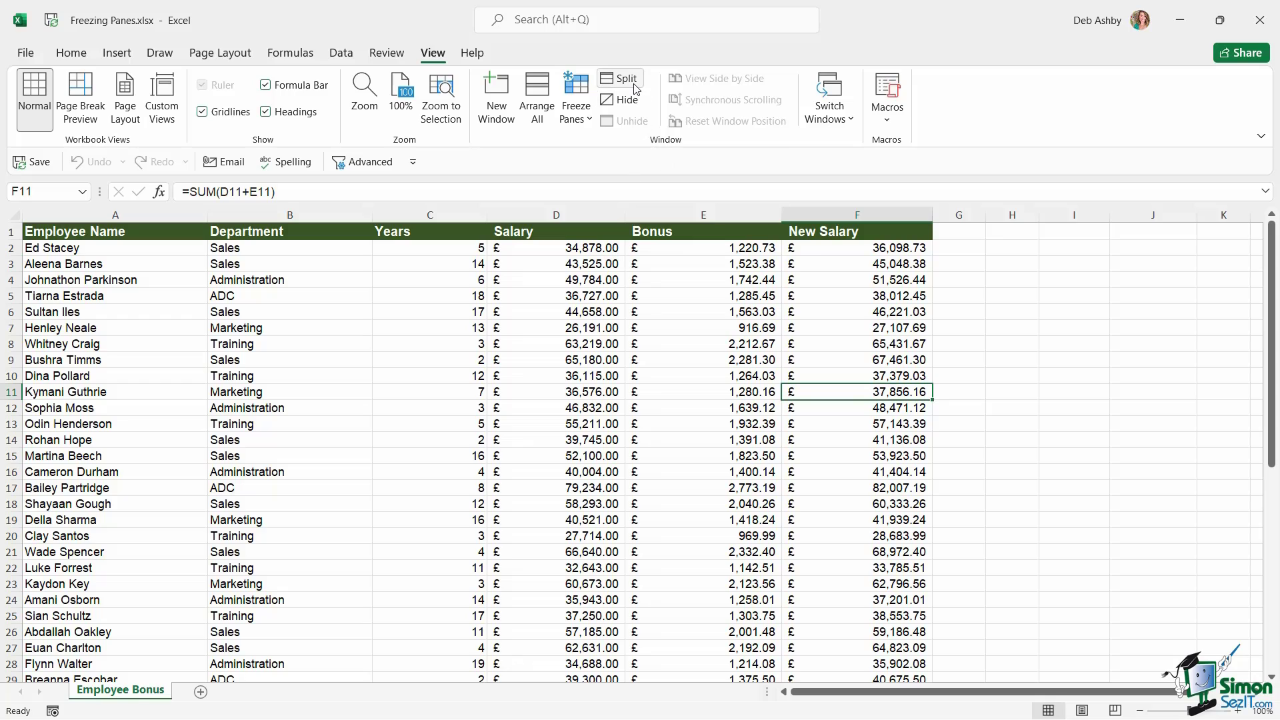
{"action": "left_click", "coordinate": [409, 346]}
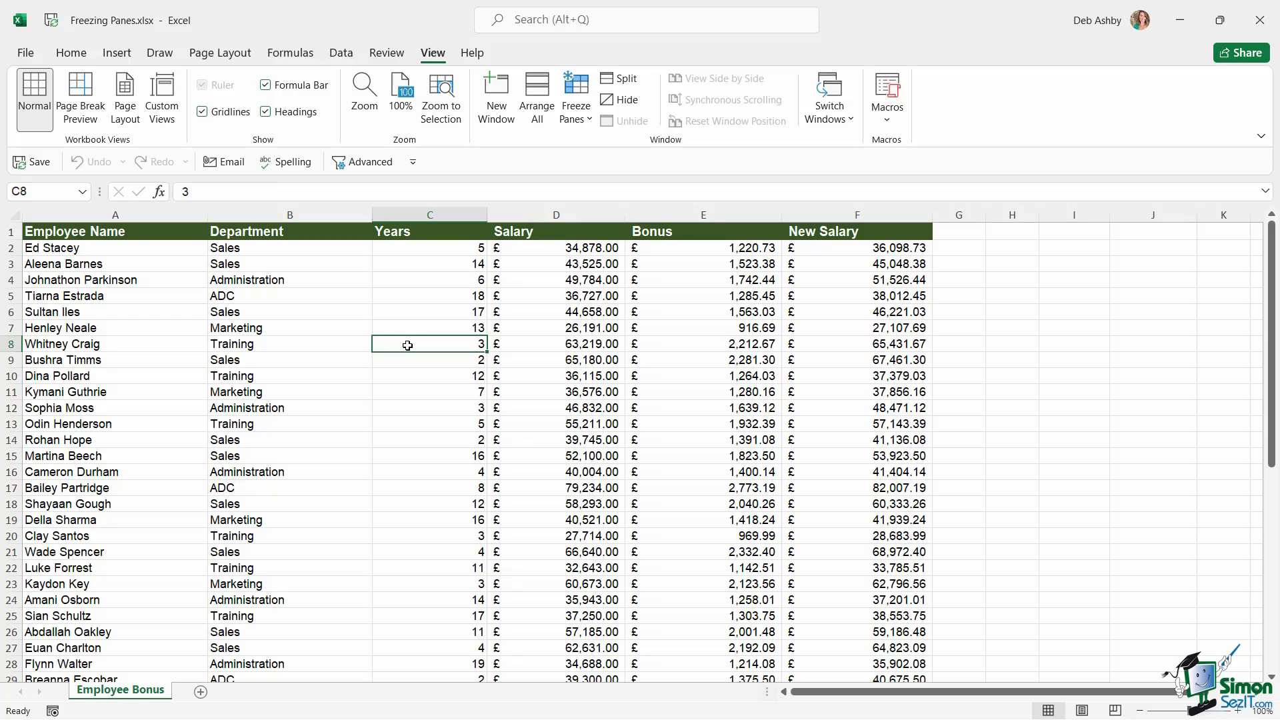
{"action": "key", "text": "Right"}
{"action": "key", "text": "Right"}
{"action": "key", "text": "Down"}
{"action": "key", "text": "Down"}
{"action": "key", "text": "Down"}
{"action": "key", "text": "Down"}
{"action": "key", "text": "Down"}
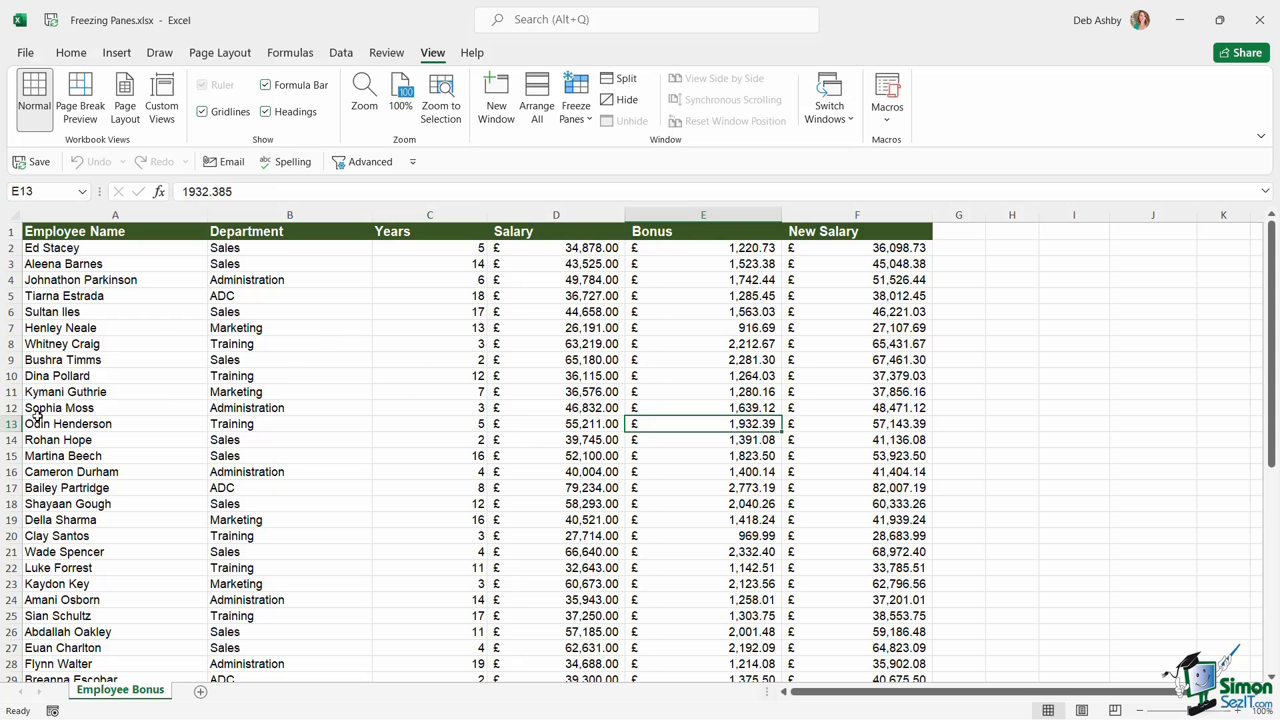
Step: Split the sheet at A10 into two panes and scroll one pane independently
{"action": "left_click", "coordinate": [142, 378]}
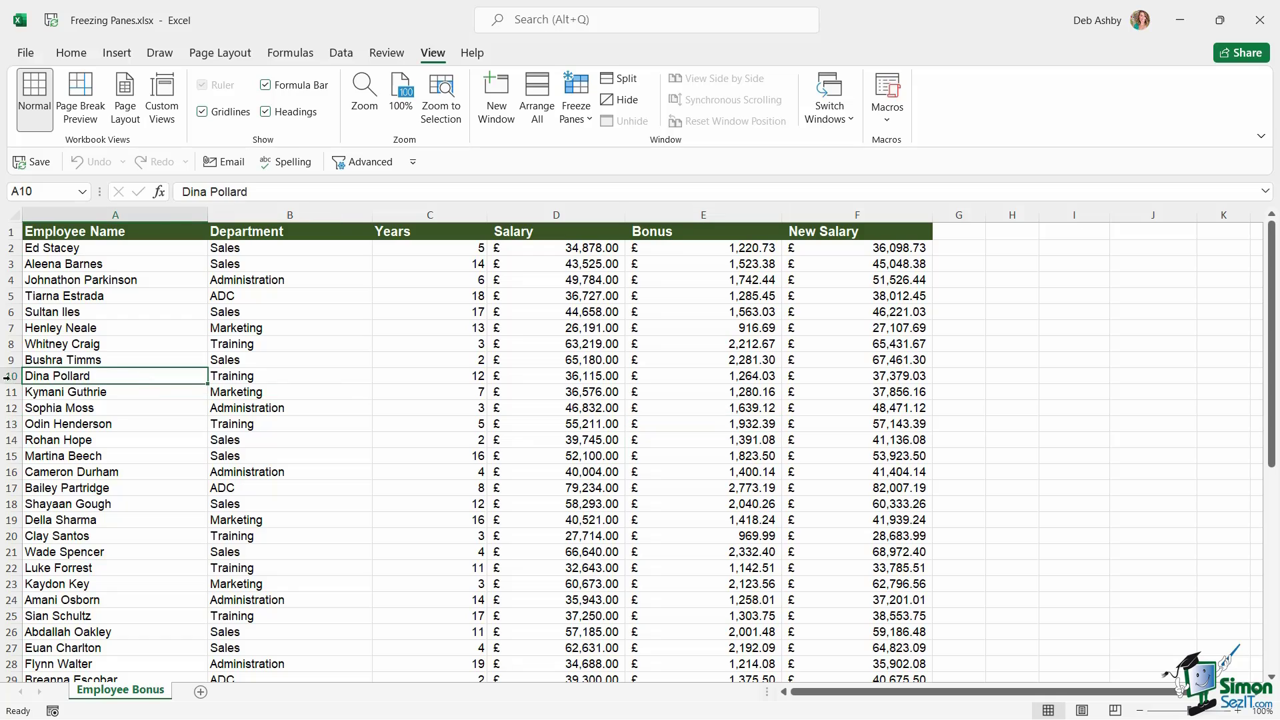
{"action": "left_click", "coordinate": [619, 79]}
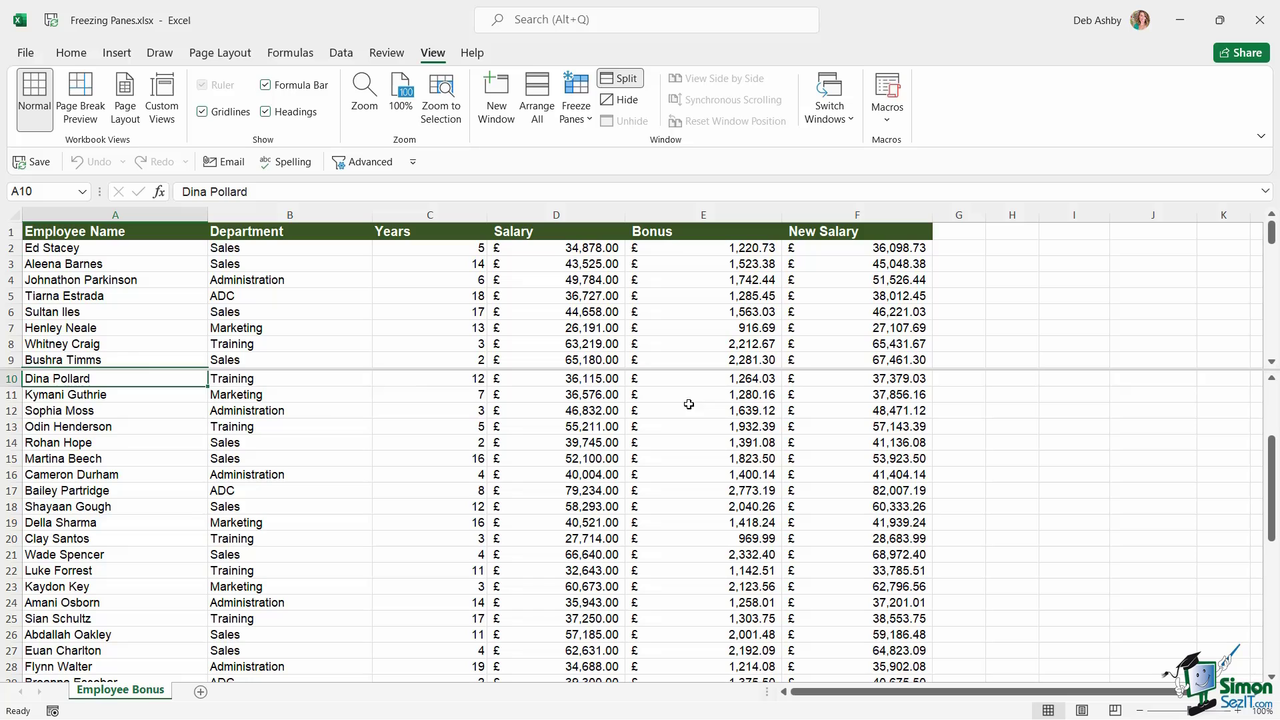
{"action": "left_click_drag", "start_coordinate": [1273, 240], "coordinate": [1277, 484]}
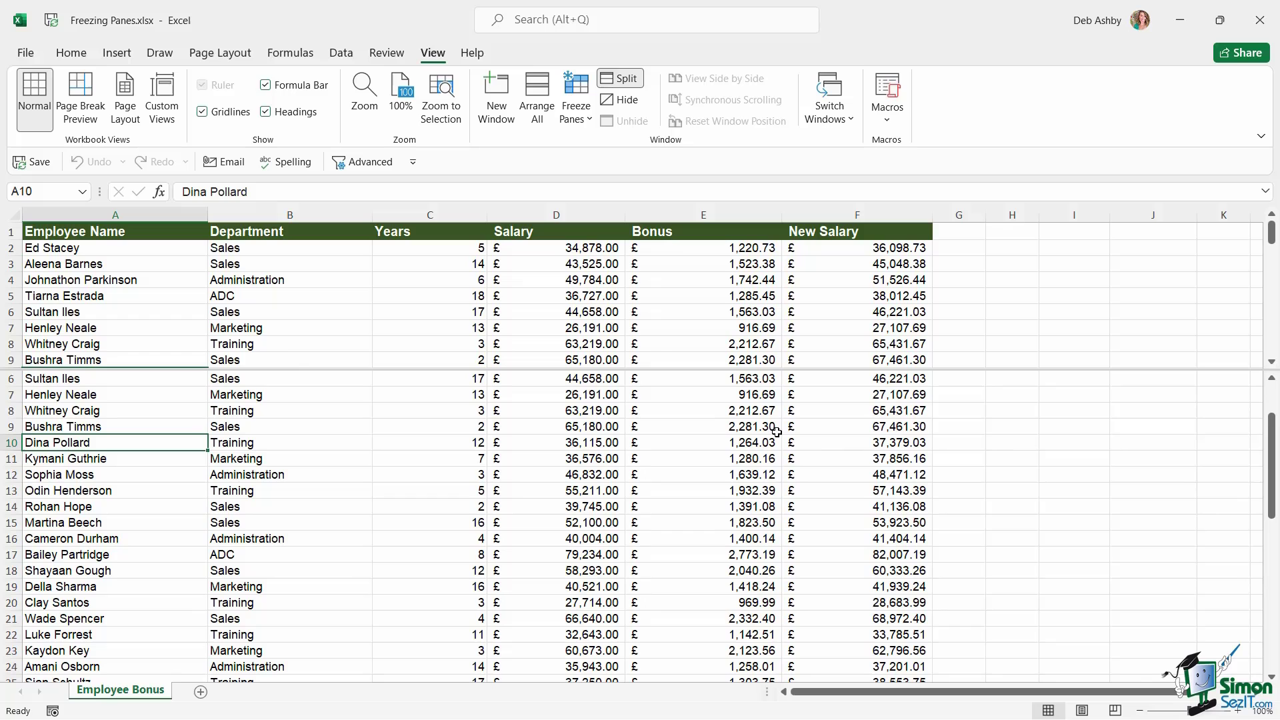